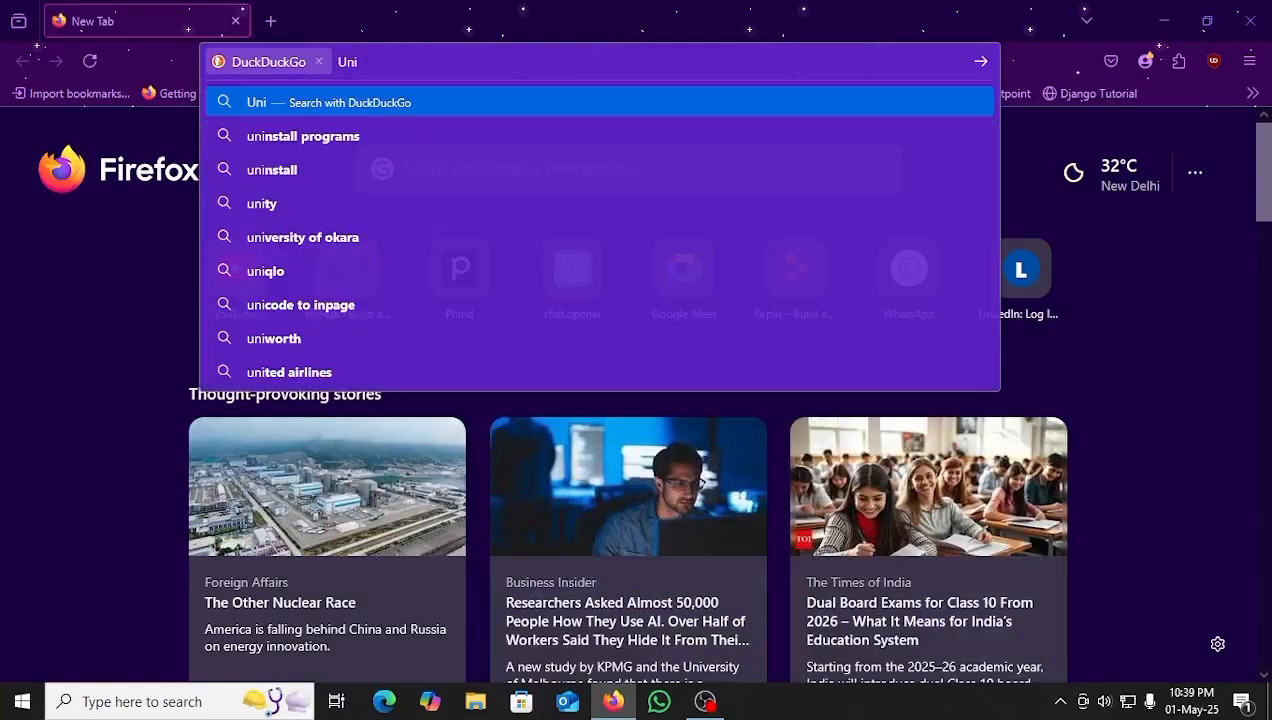
Step: Search the web for "Unity hub download", open the Install the Unity Hub manual page and review the supported operating systems
type("ty hub download")
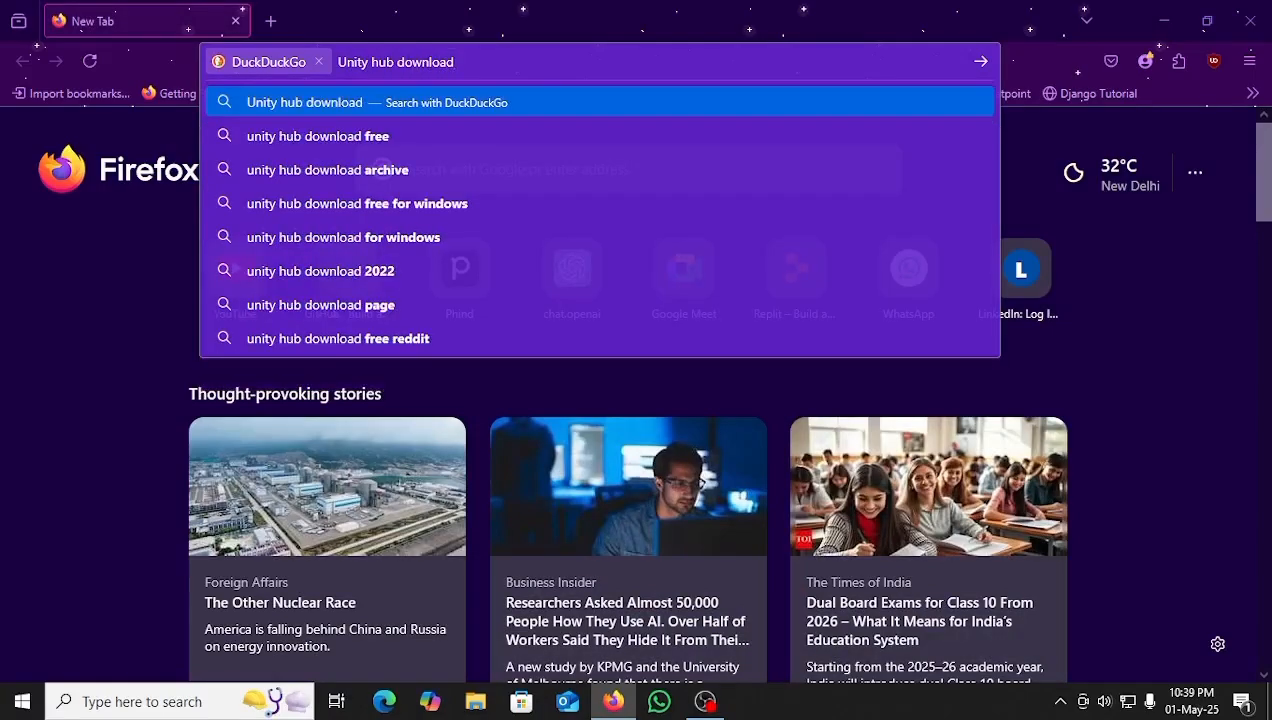
key("Return")
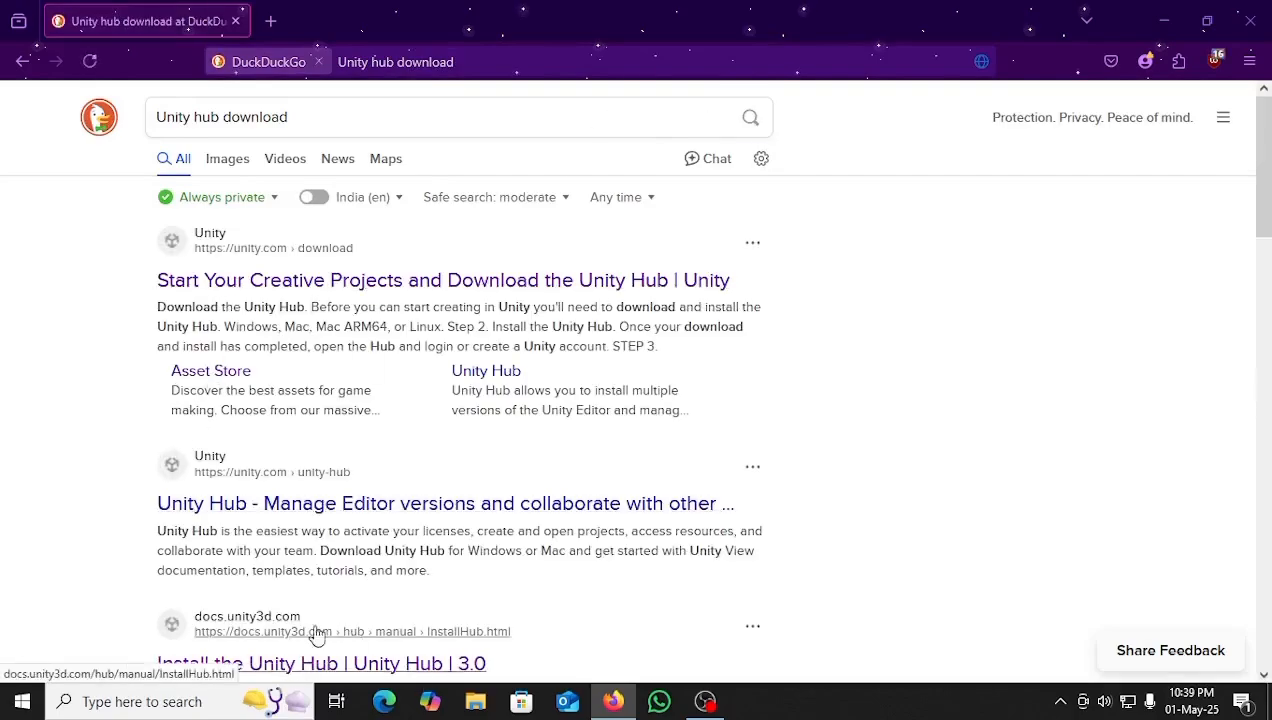
left_click(284, 660)
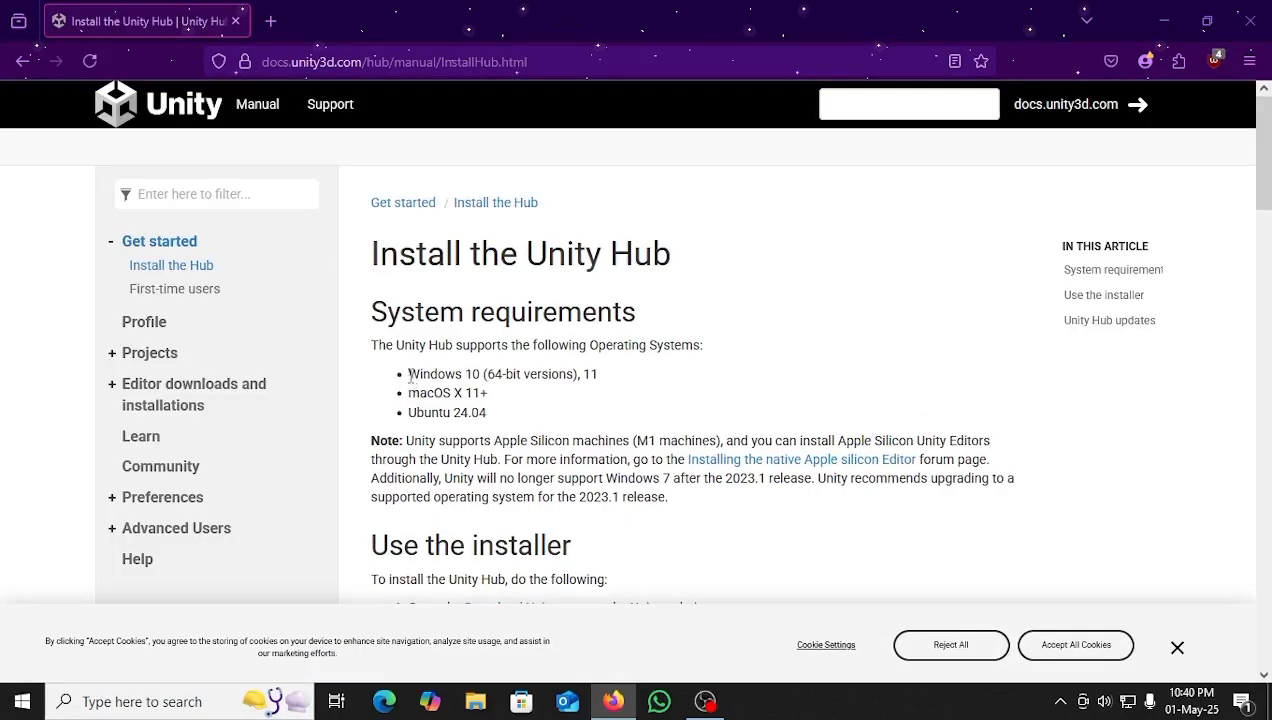
left_click_drag(410, 374, 575, 420)
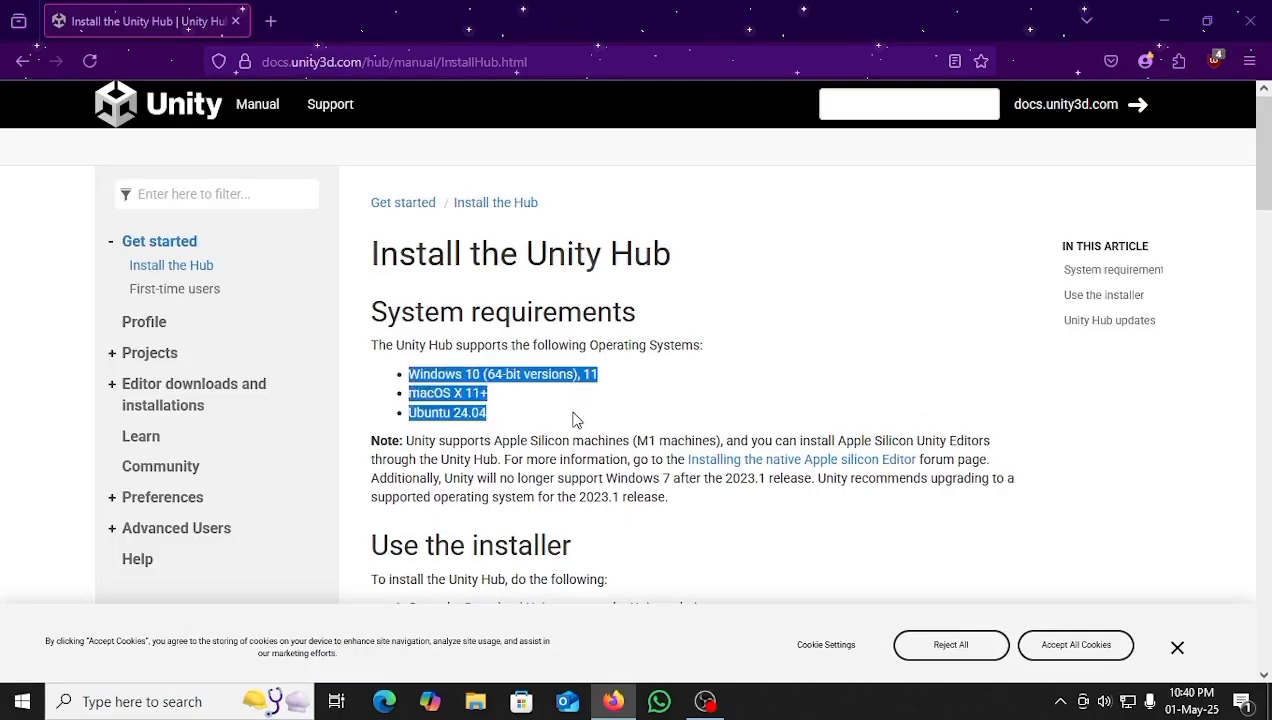
left_click(476, 424)
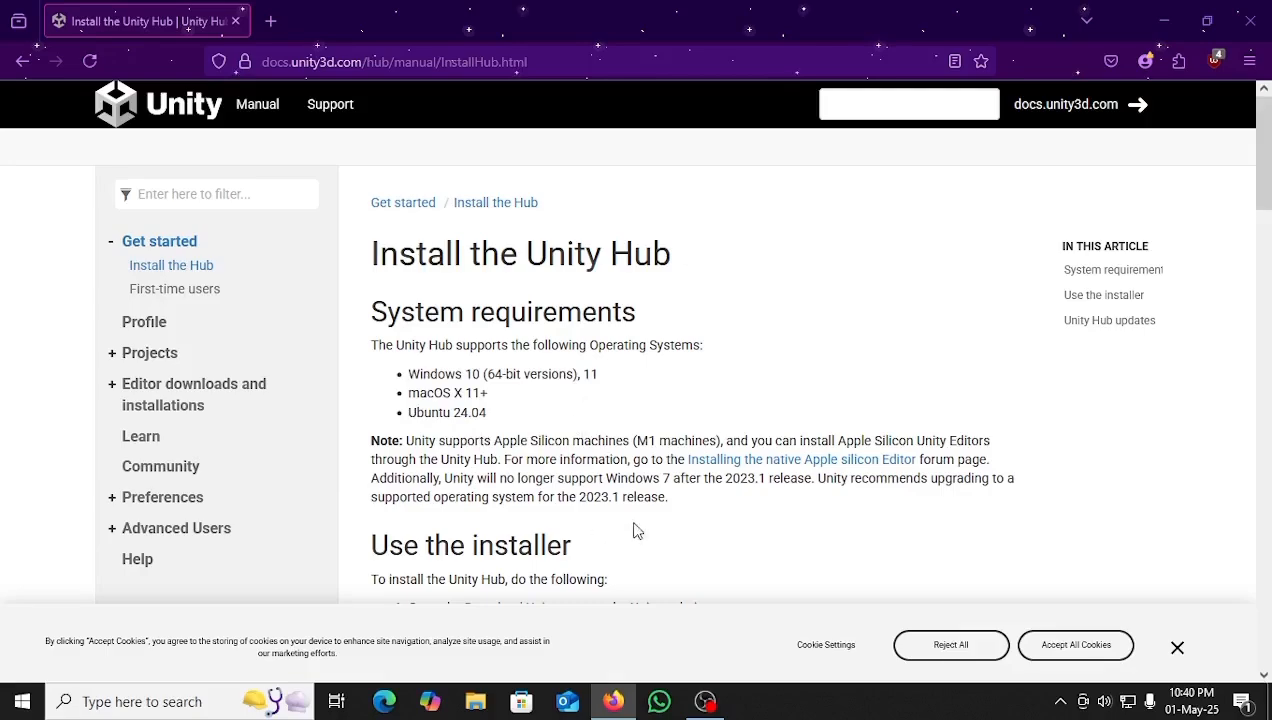
Step: Open the Download Unity page linked in the installer instructions and download Unity Hub for Windows
scroll(704, 340, "down", 3)
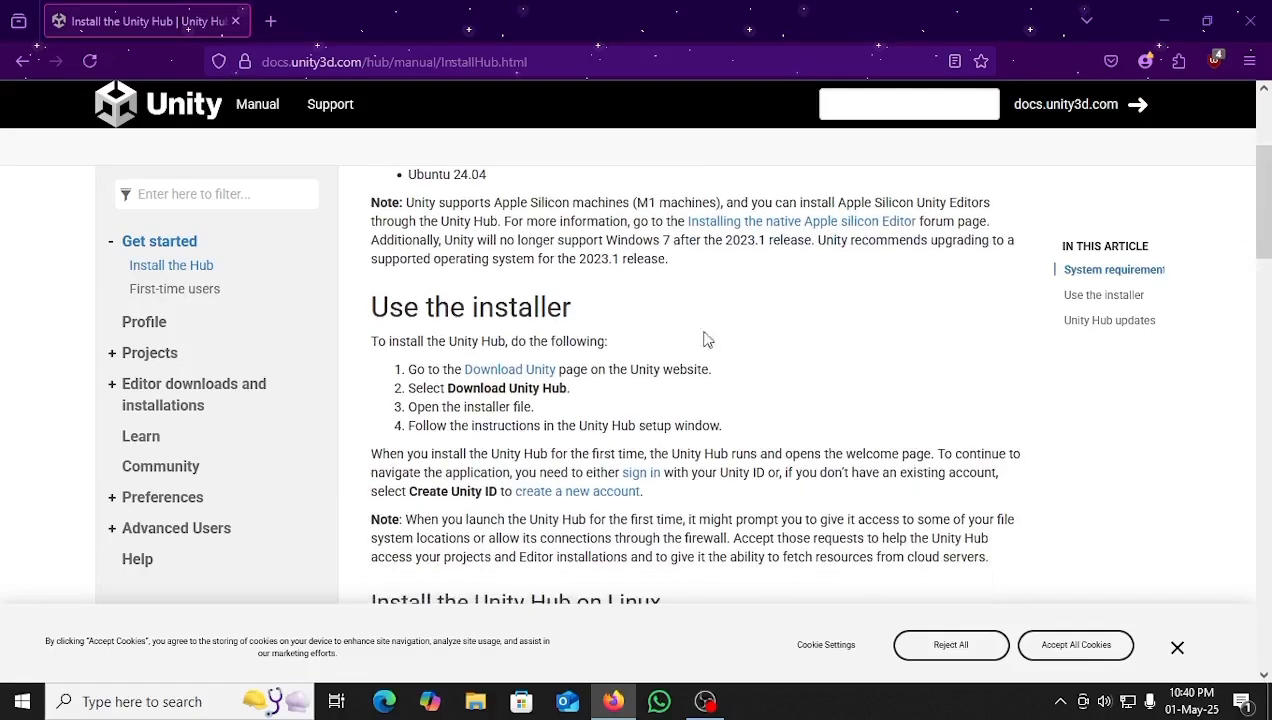
left_click(530, 372)
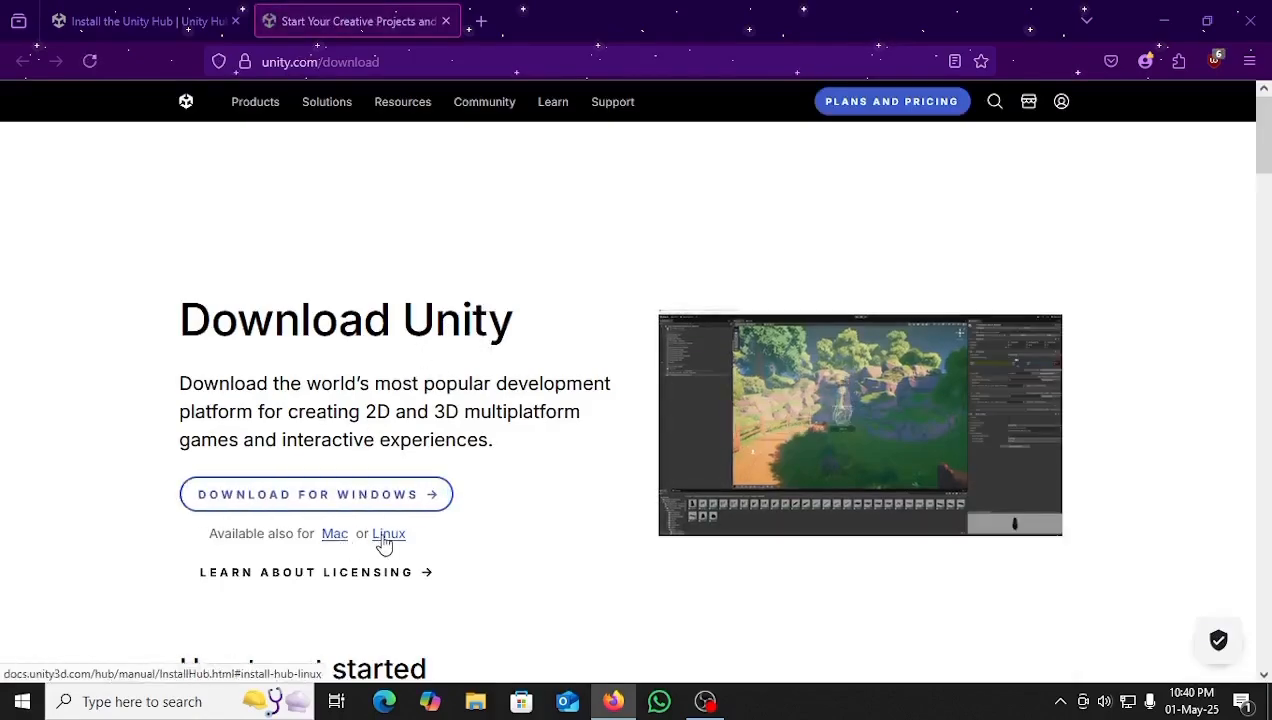
left_click(386, 495)
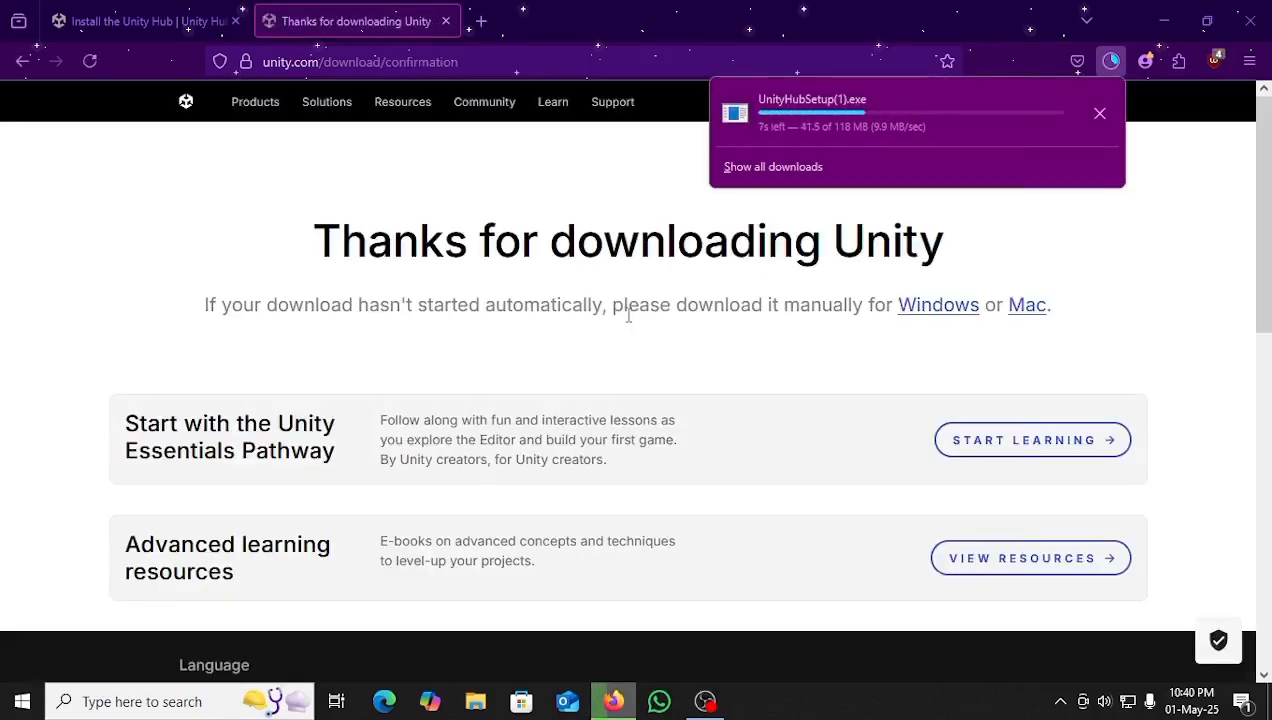
Step: Run the downloaded UnityHubSetup(1) installer, accept its license agreement and install Unity Hub in C:\Program Files\Unity Hub
left_click(1102, 112)
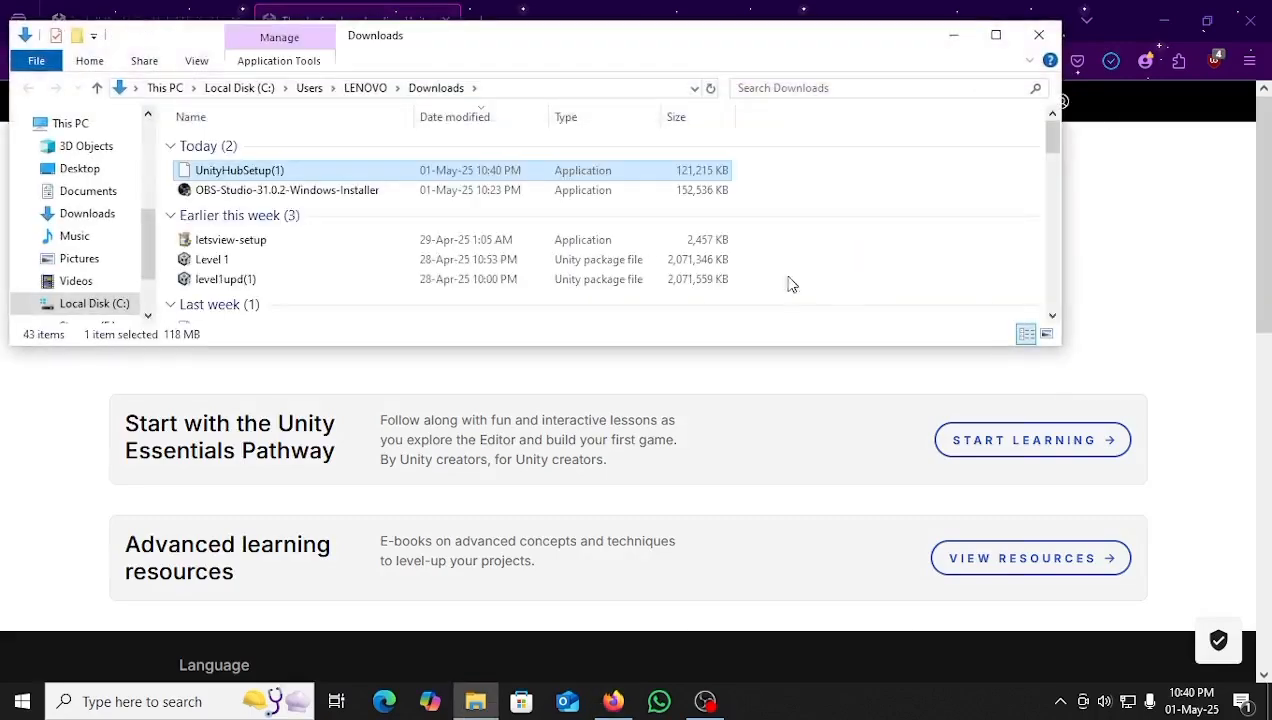
double_click(432, 169)
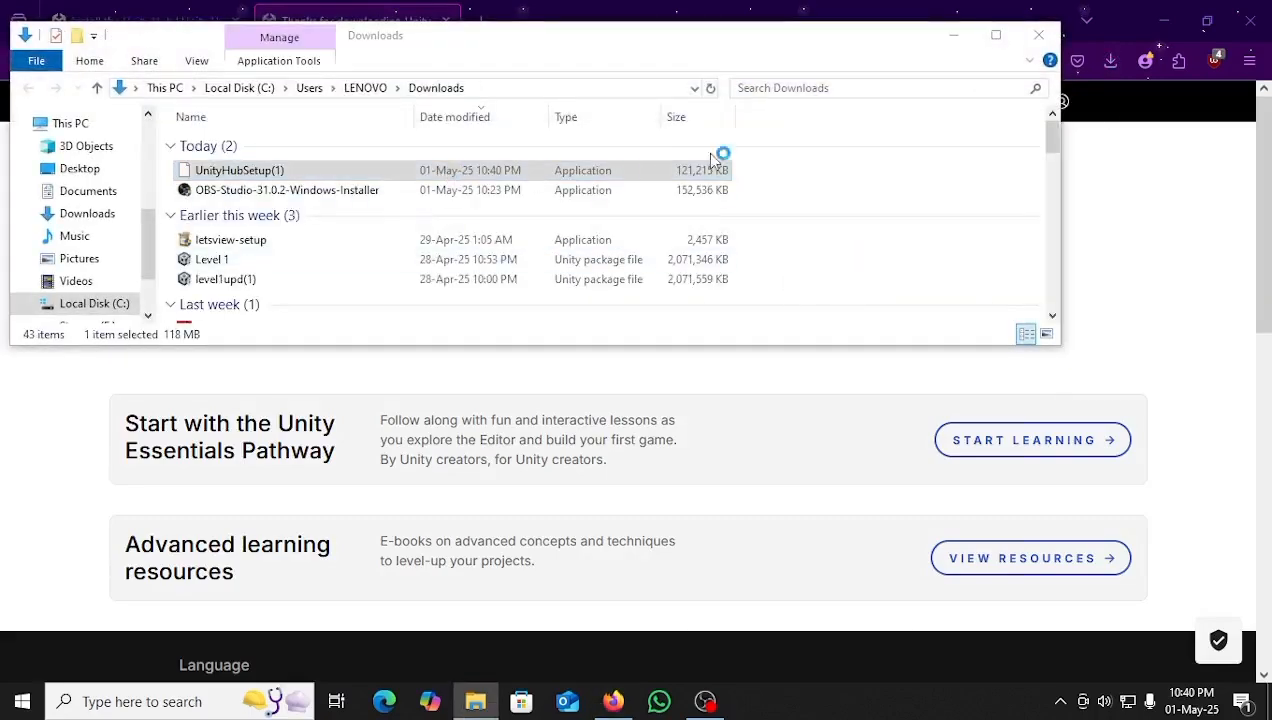
left_click(1039, 34)
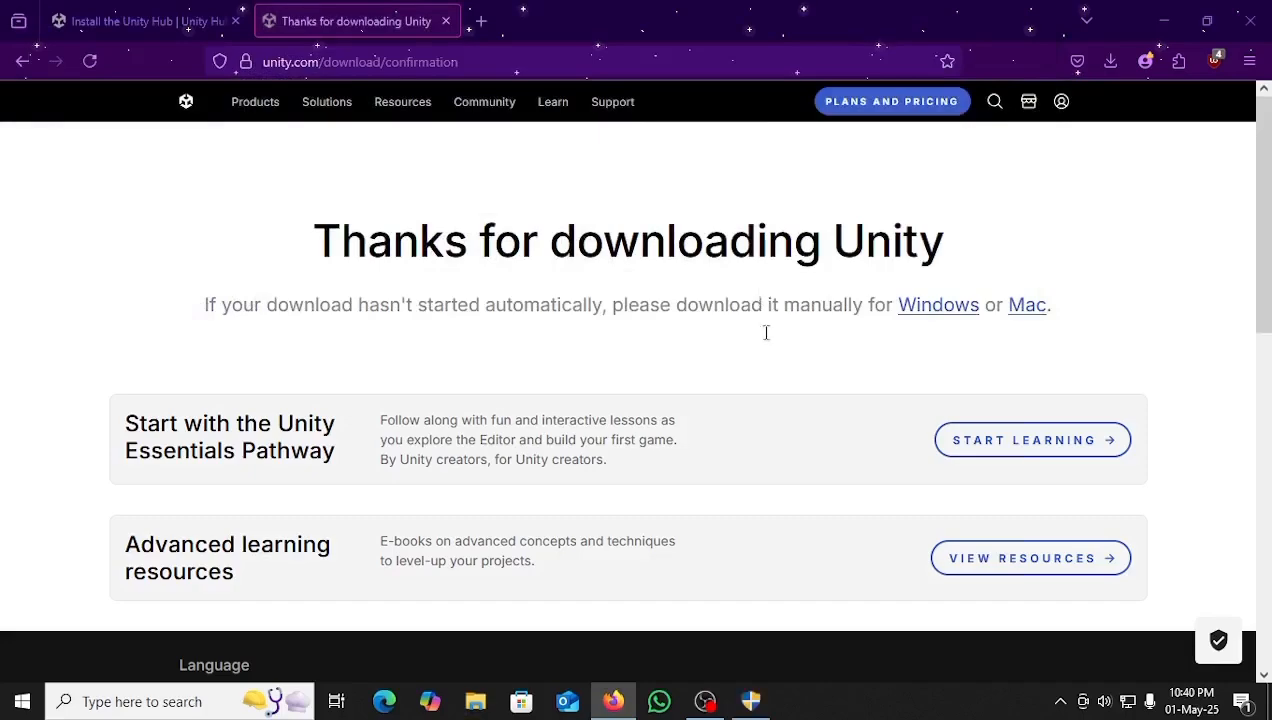
left_click(750, 700)
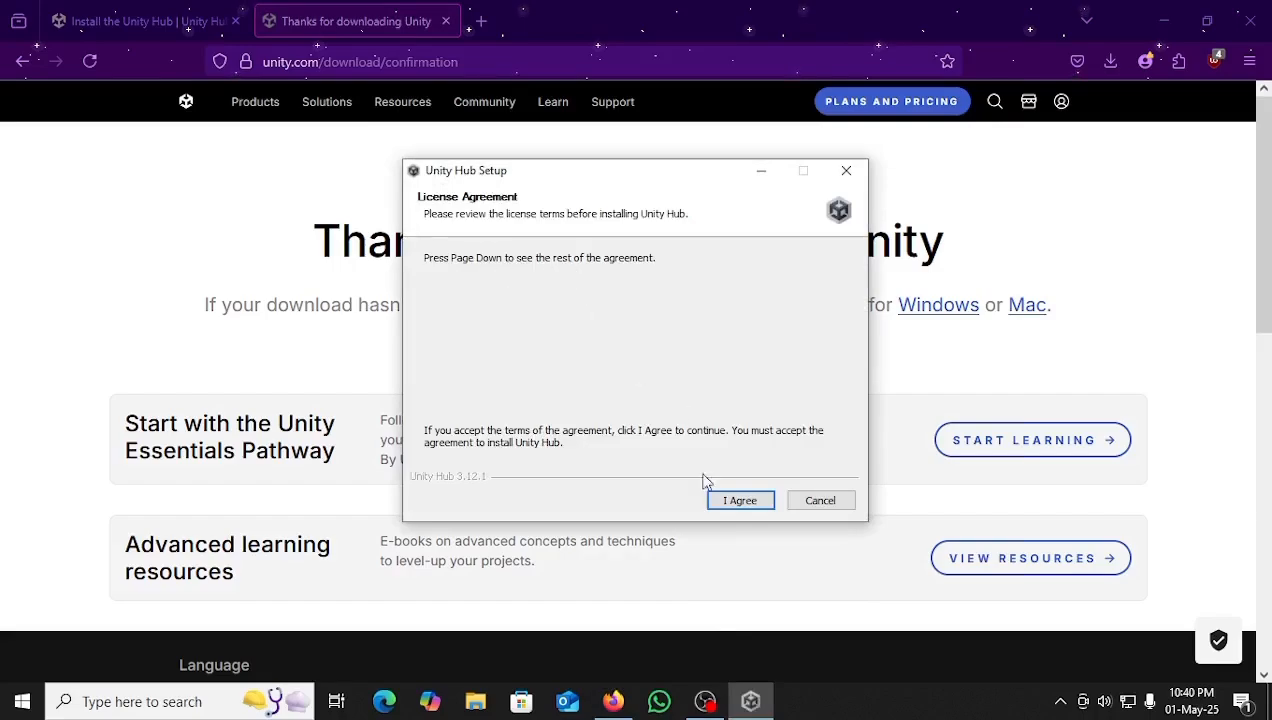
left_click(737, 501)
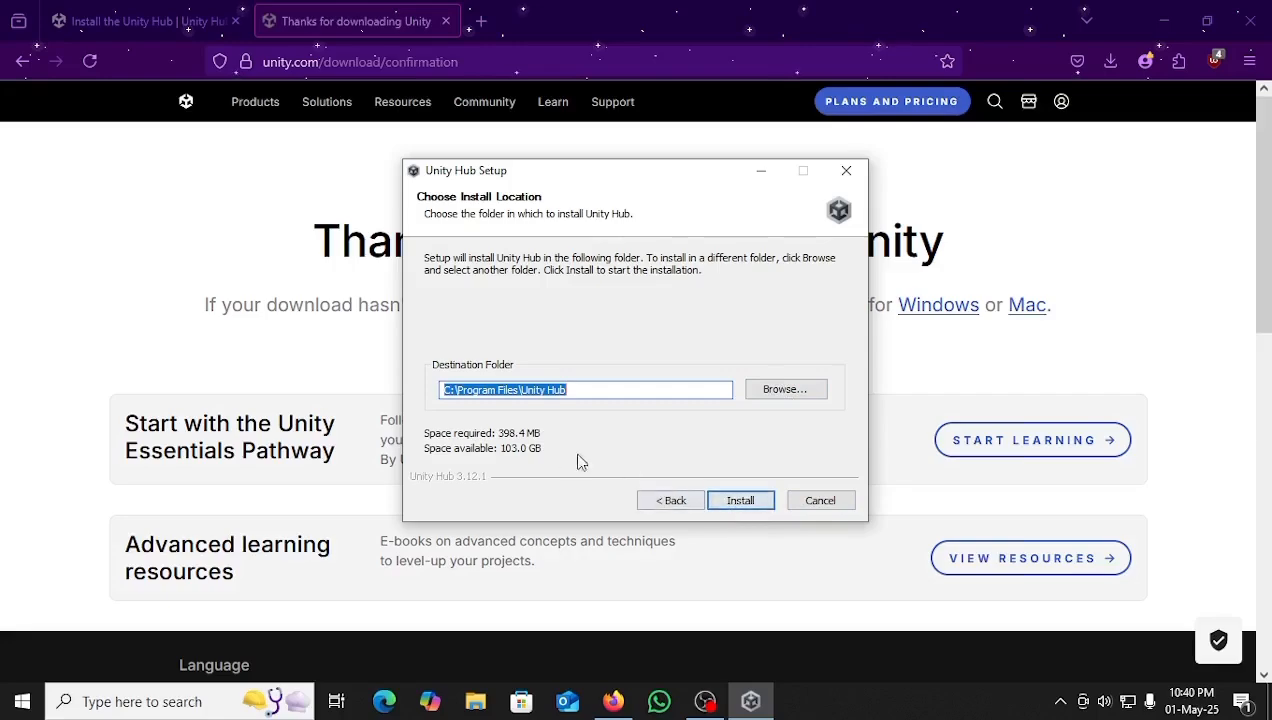
left_click(724, 500)
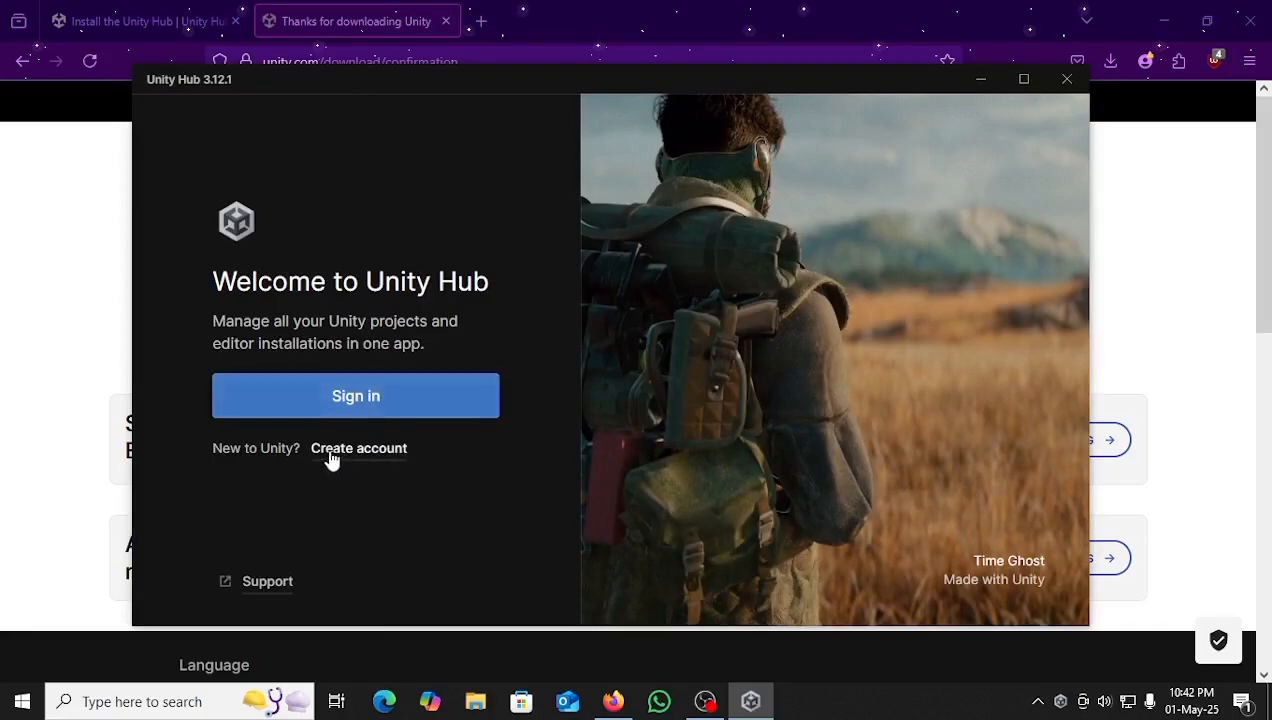
Step: Sign in to Unity Hub through the browser with a Google account, accepting Unity's updated terms
left_click(380, 450)
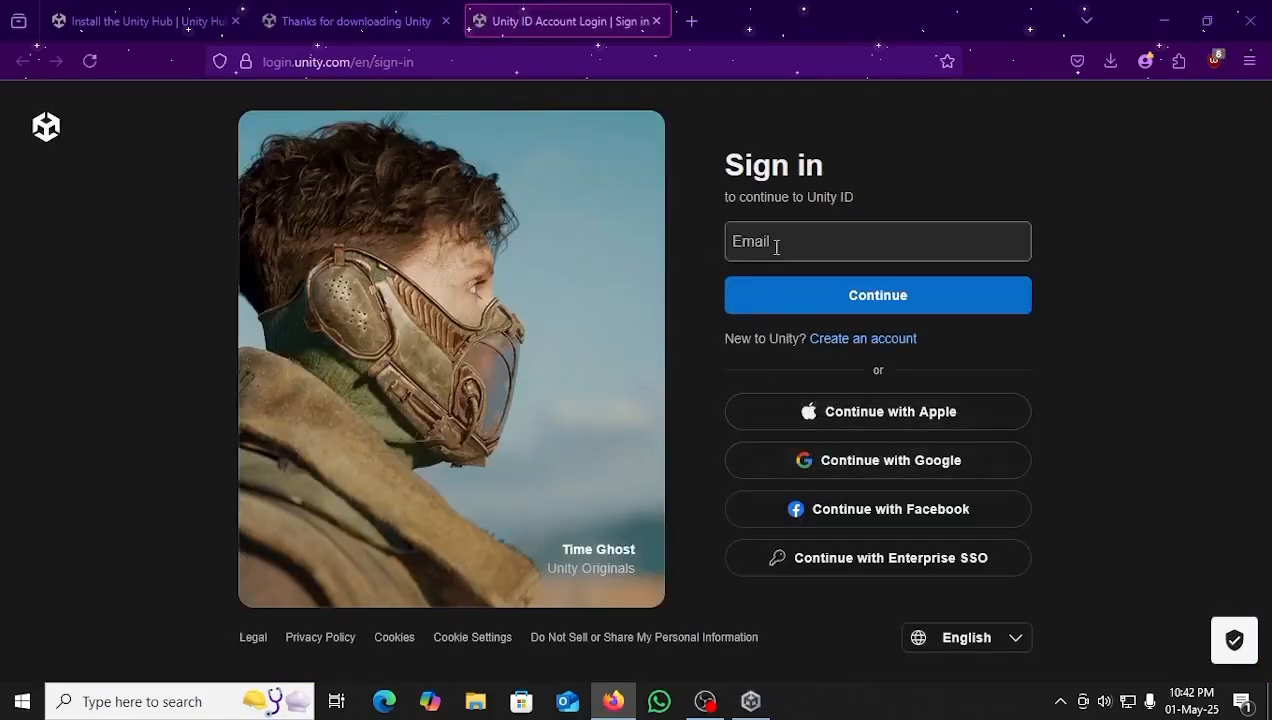
left_click(819, 458)
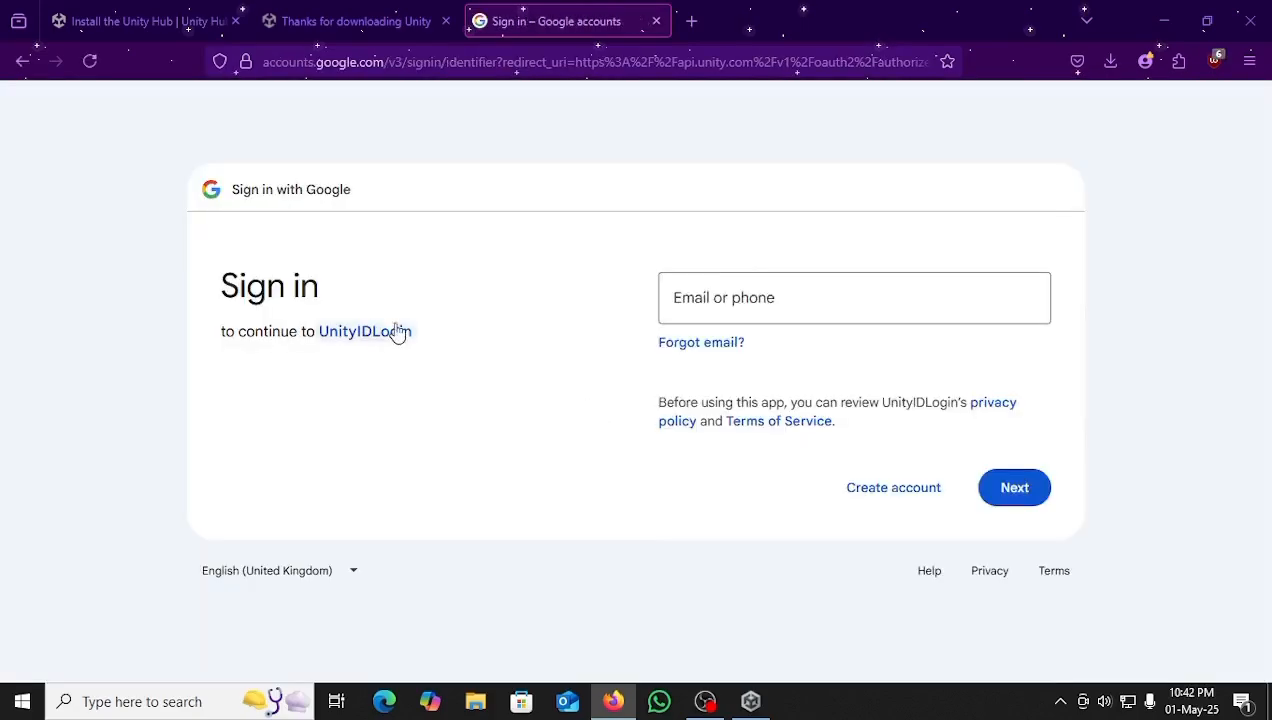
left_click(1012, 488)
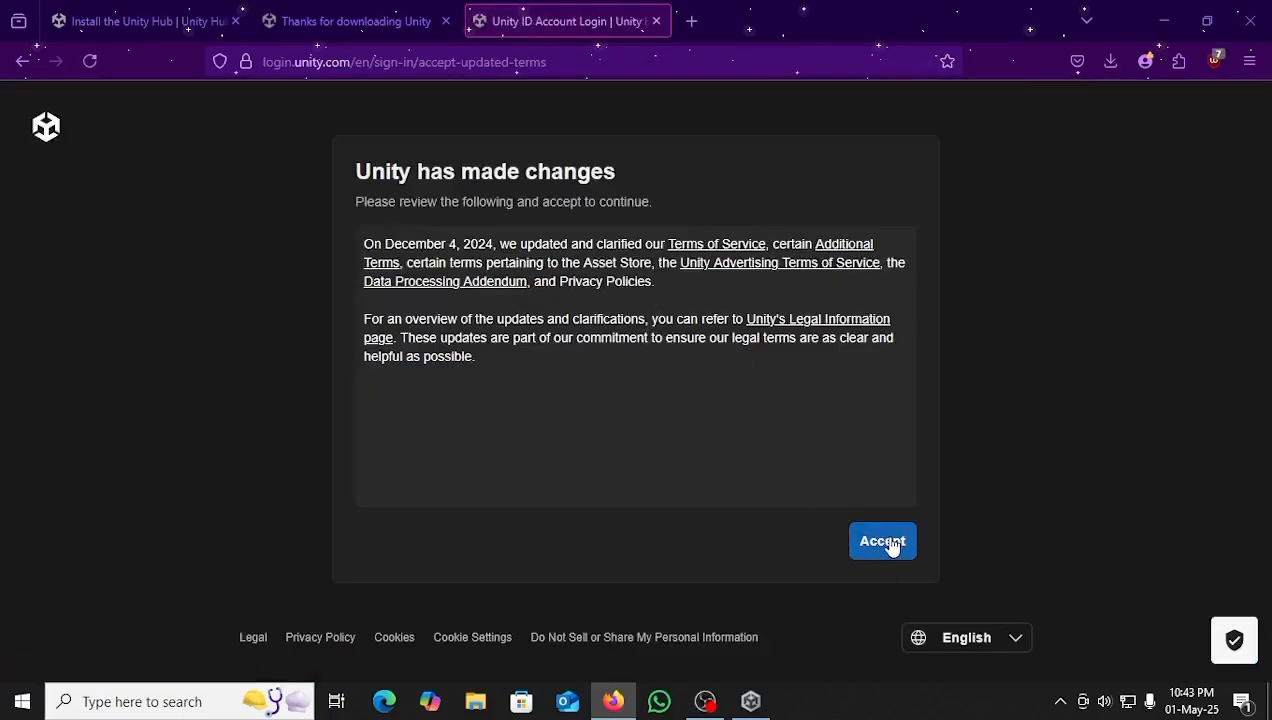
left_click(884, 542)
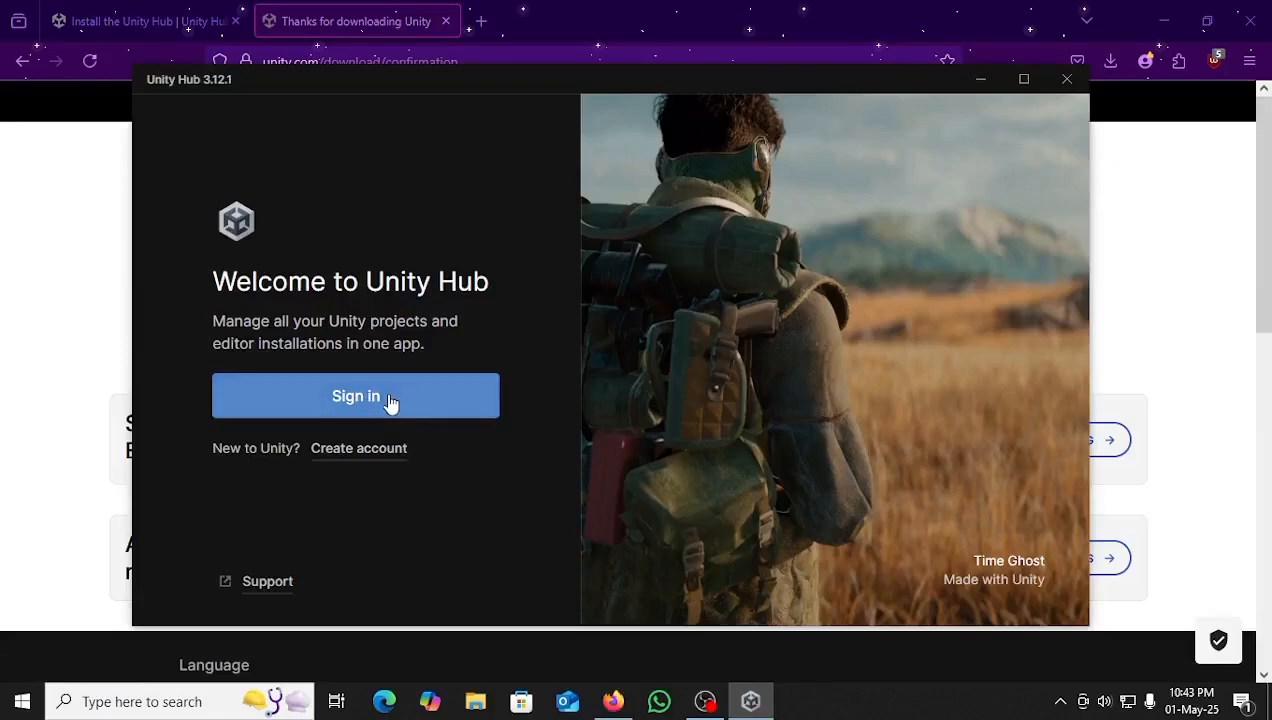
left_click(380, 395)
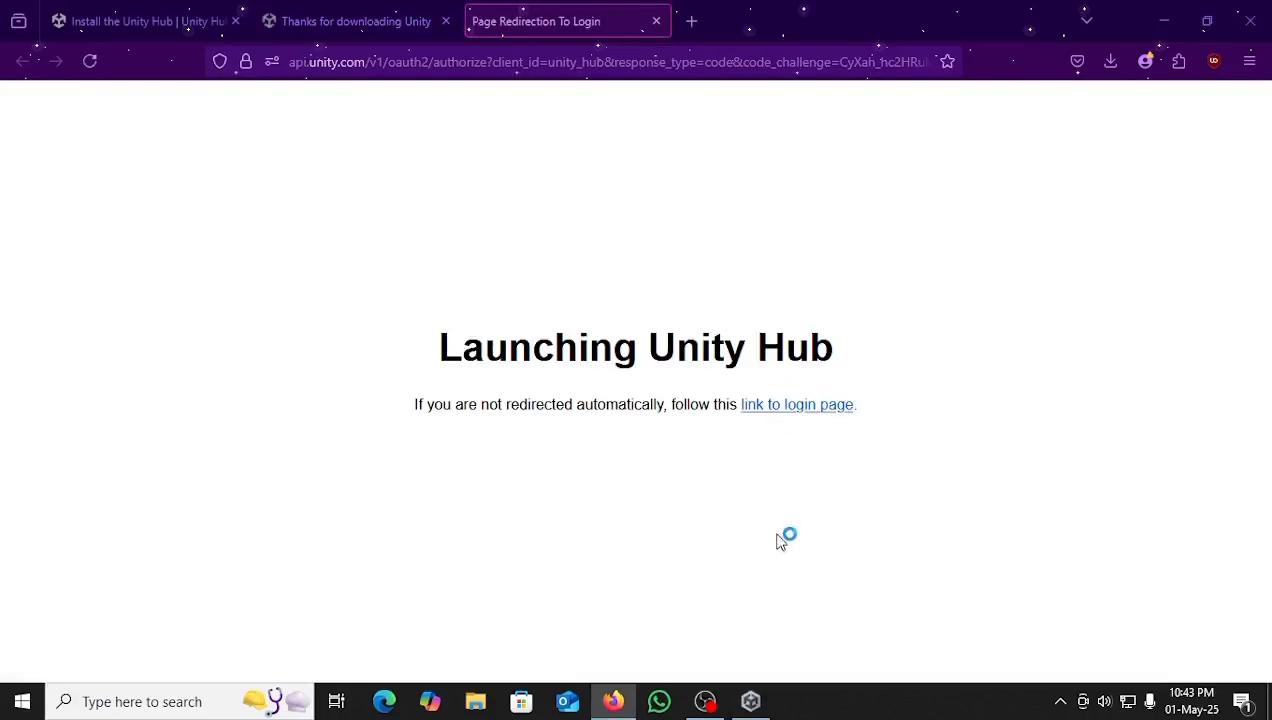
left_click(751, 701)
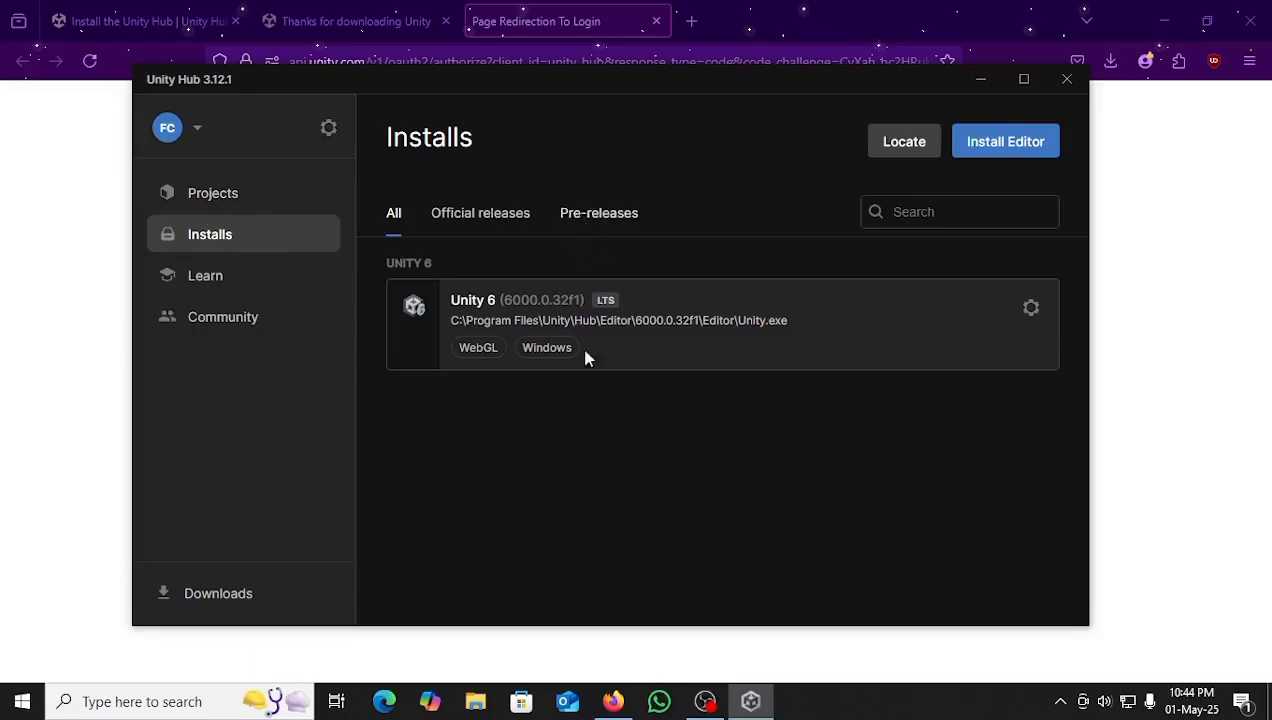
Step: Begin an editor installation from the official releases and pick the recommended version, Unity 6.1 (6000.1.1f1)
left_click(1018, 156)
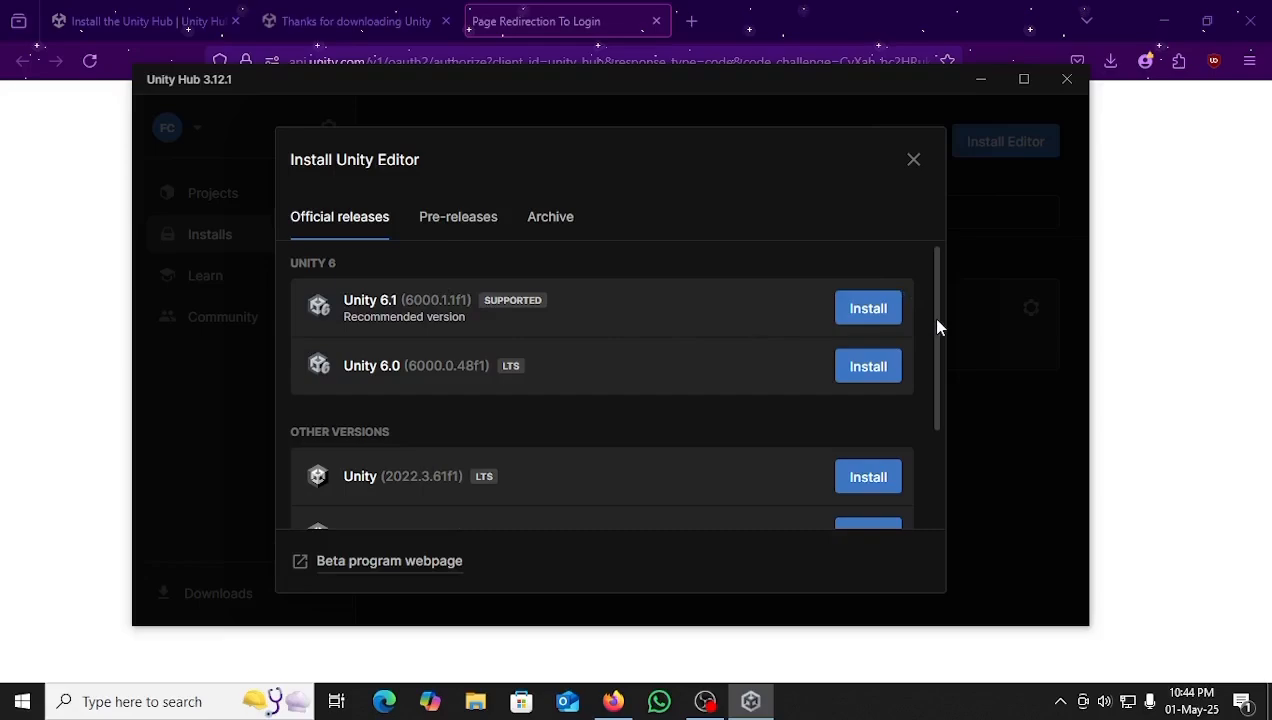
scroll(932, 330, "down", 2)
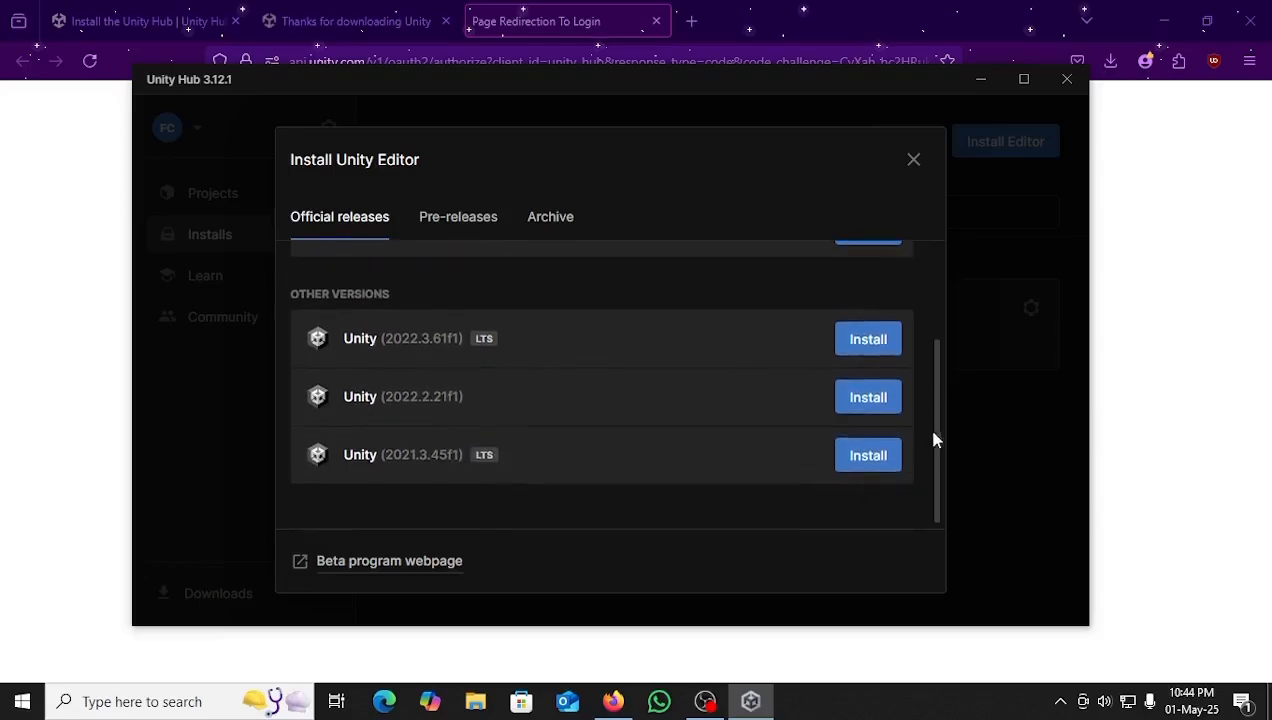
scroll(925, 424, "up", 2)
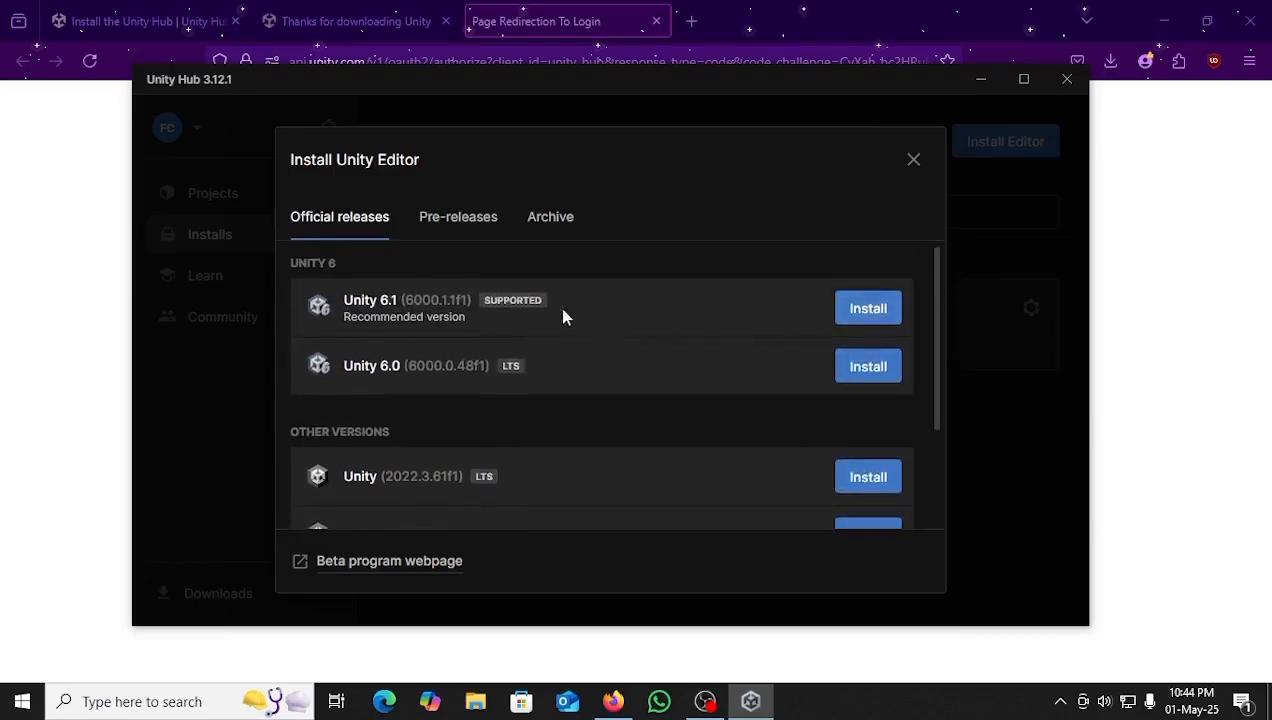
left_click(868, 310)
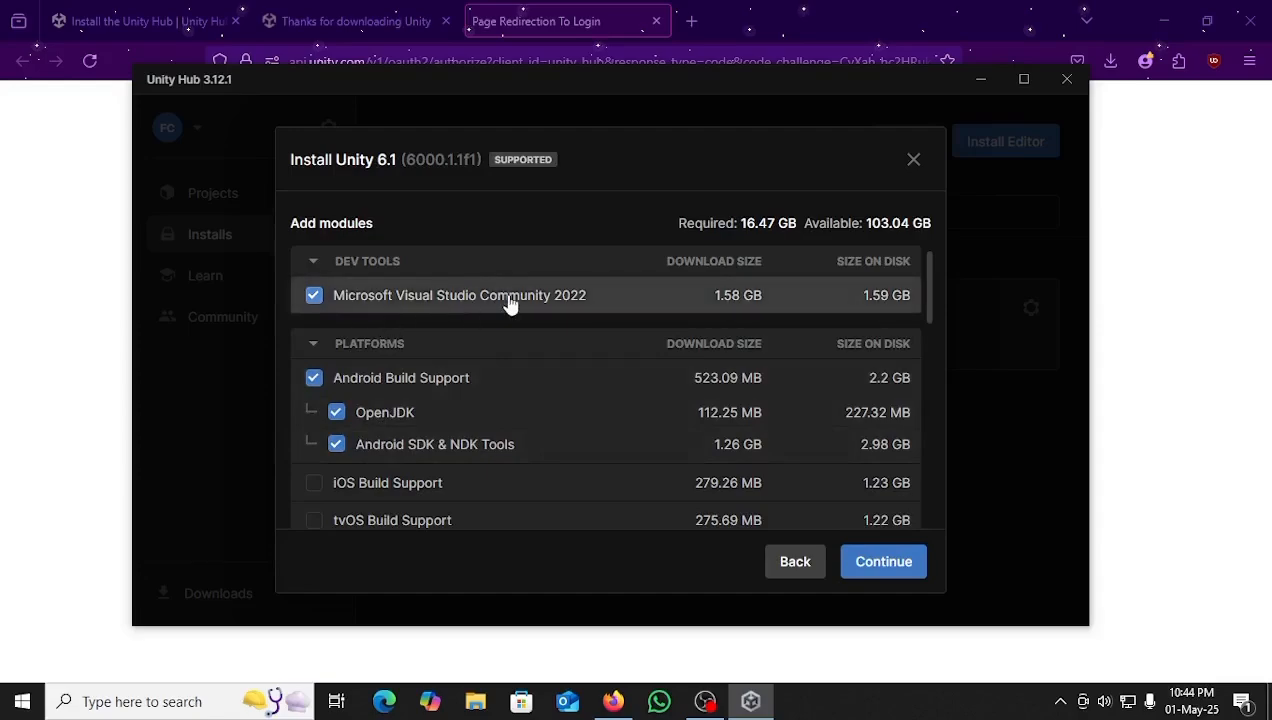
Step: Exclude Microsoft Visual Studio Community 2022 from the Unity 6.1 modules and include Web Build Support
left_click(310, 298)
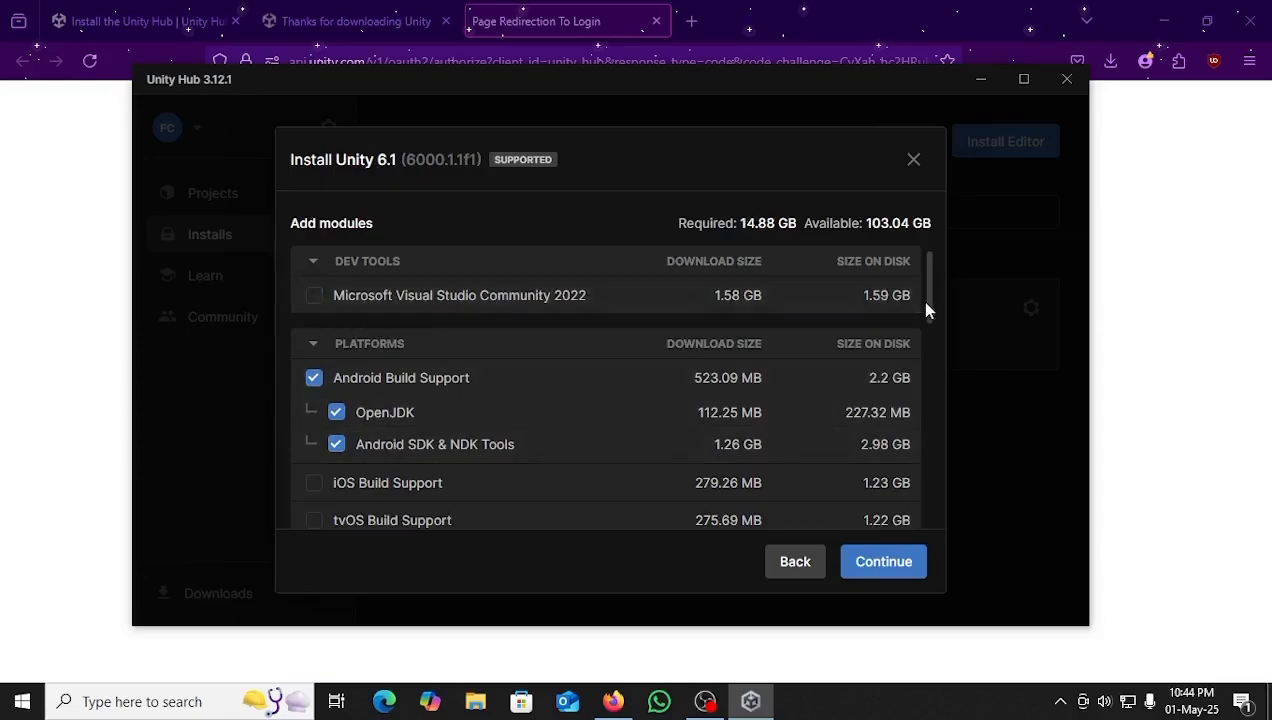
left_click_drag(926, 310, 931, 457)
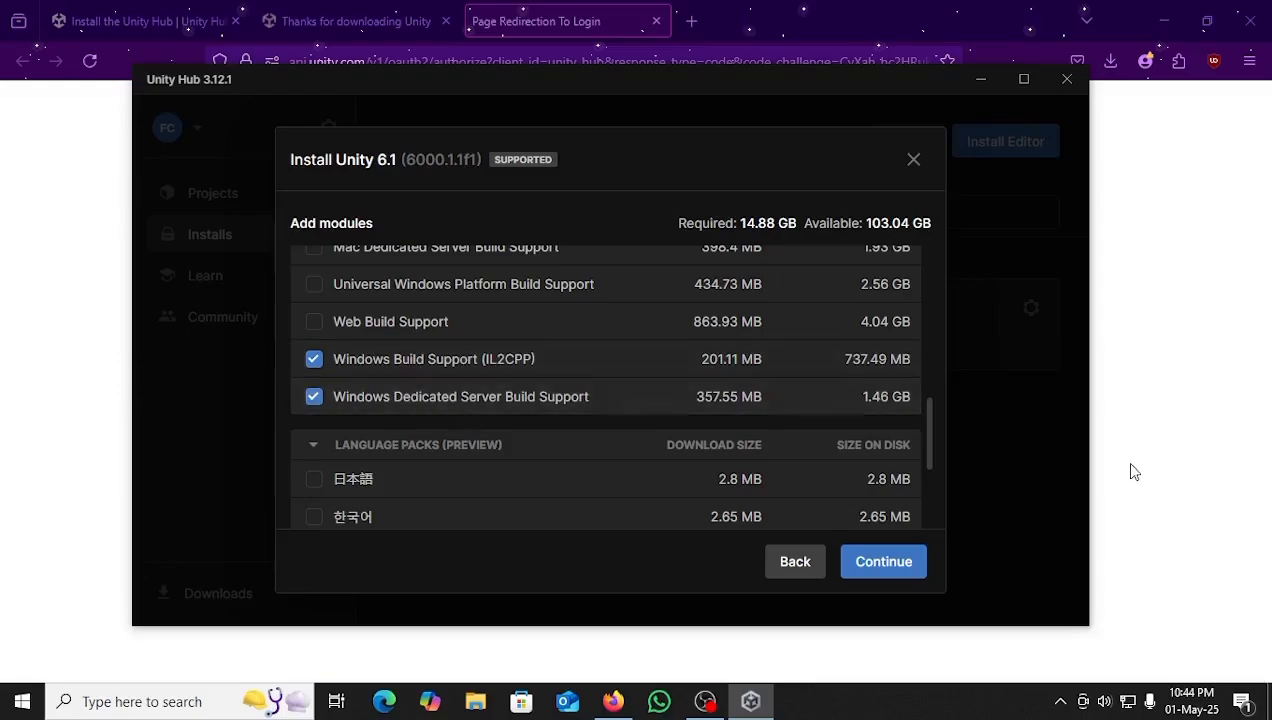
mouse_move(929, 465)
left_mouse_down()
mouse_move(928, 374)
mouse_move(933, 452)
left_mouse_up()
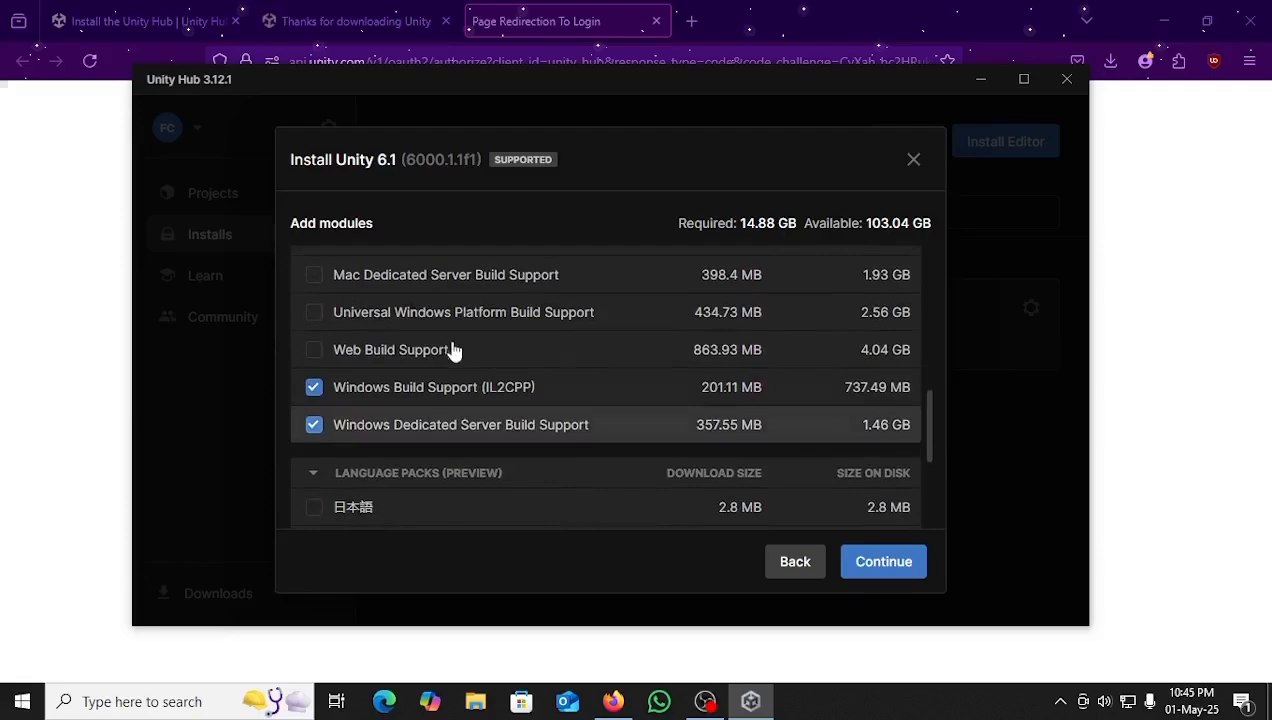
left_click(338, 352)
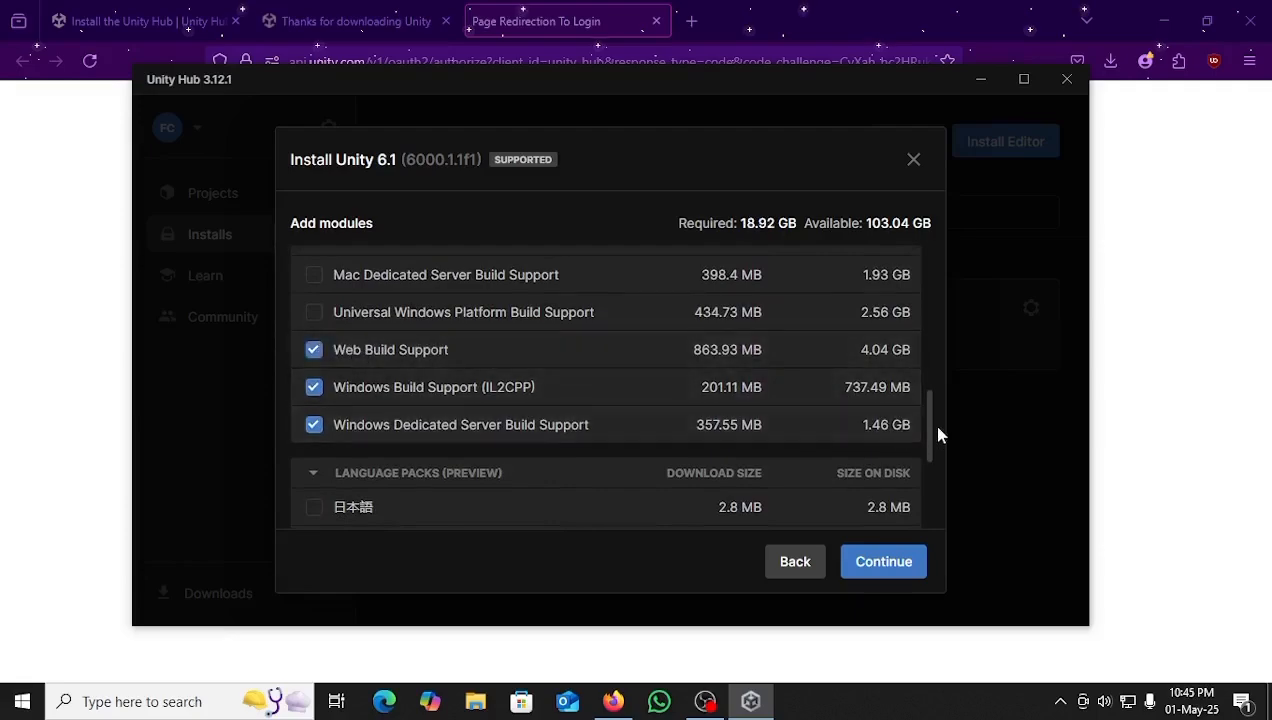
left_click_drag(932, 430, 940, 502)
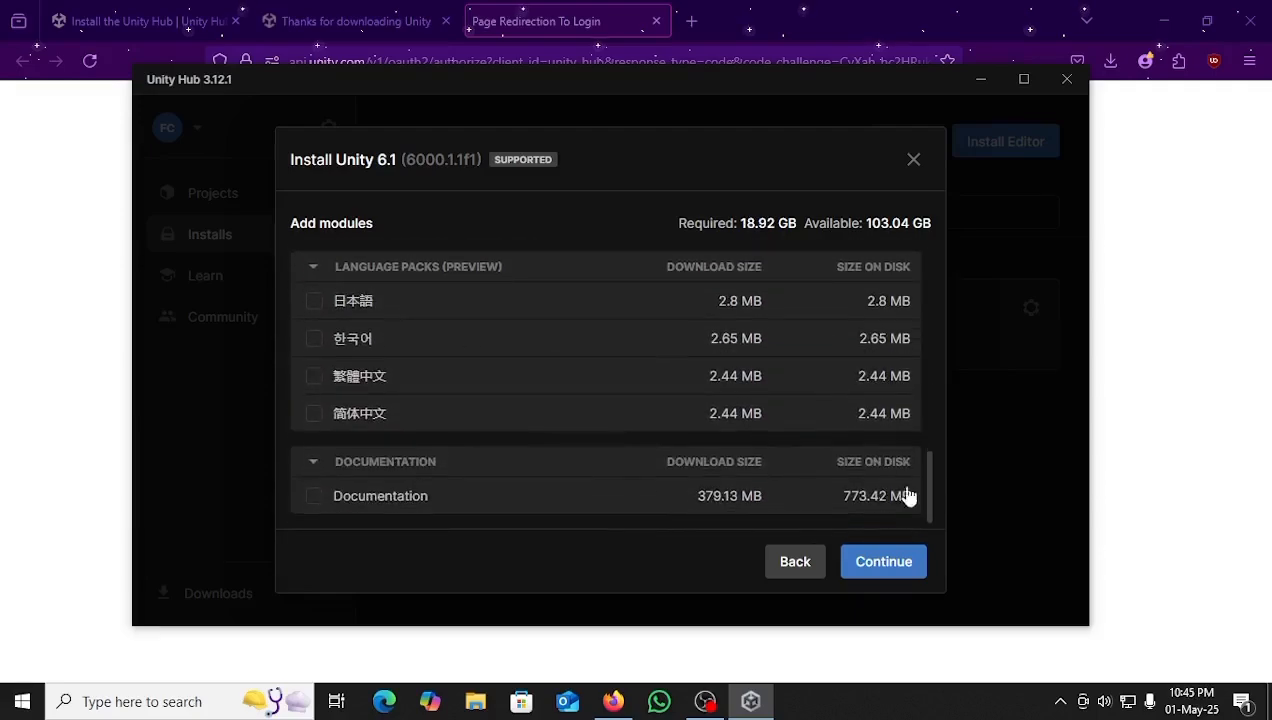
Step: Continue to the Android SDK and NDK license terms, agree to them and close the dialog without installing
left_click(872, 564)
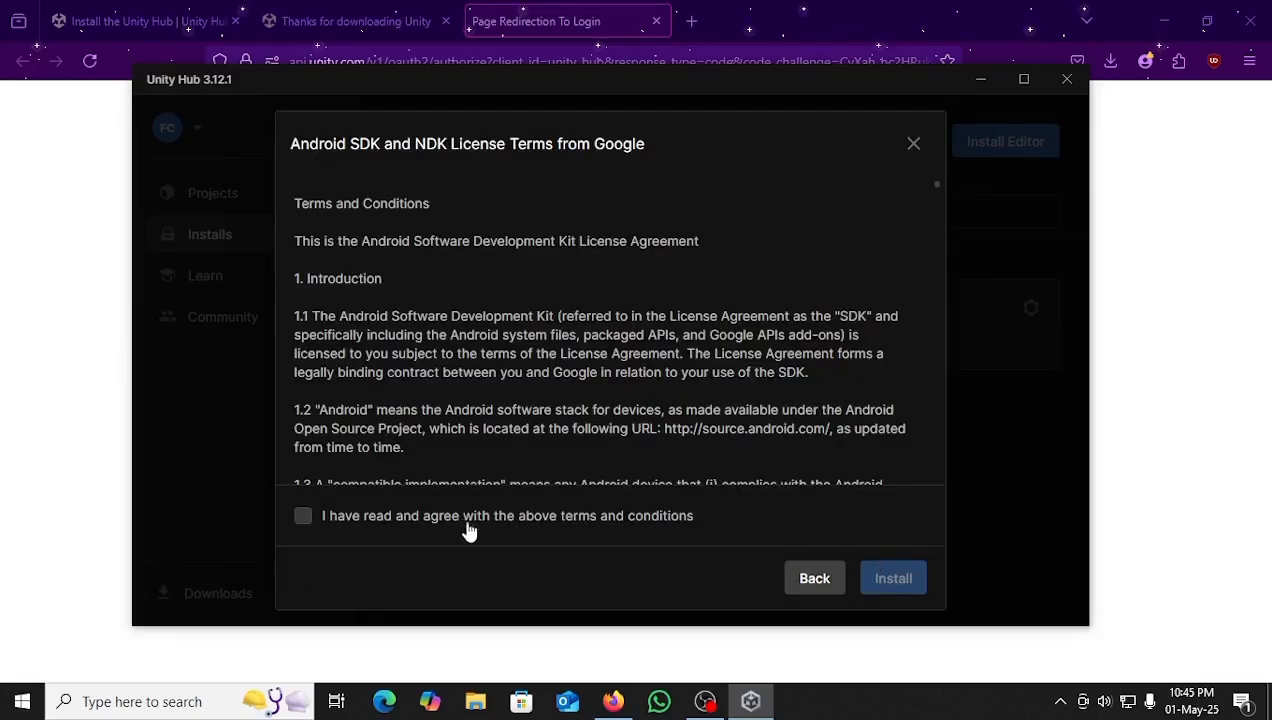
left_click(504, 533)
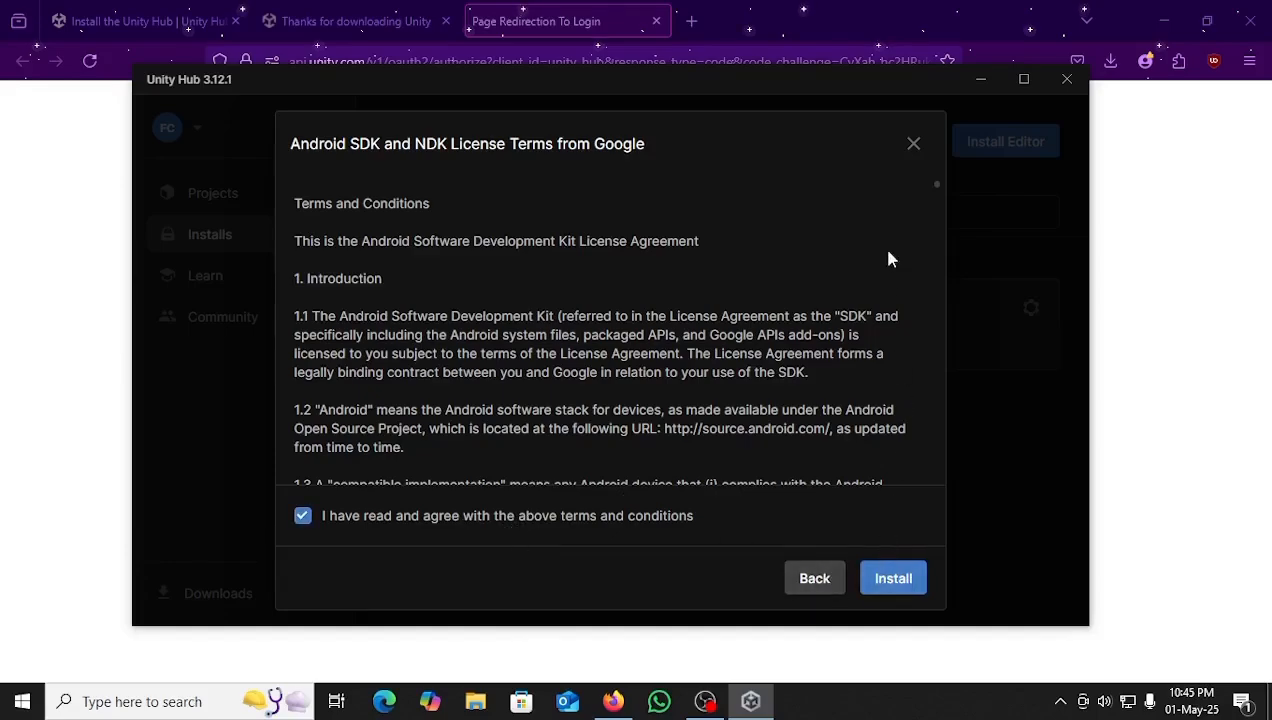
left_click(913, 146)
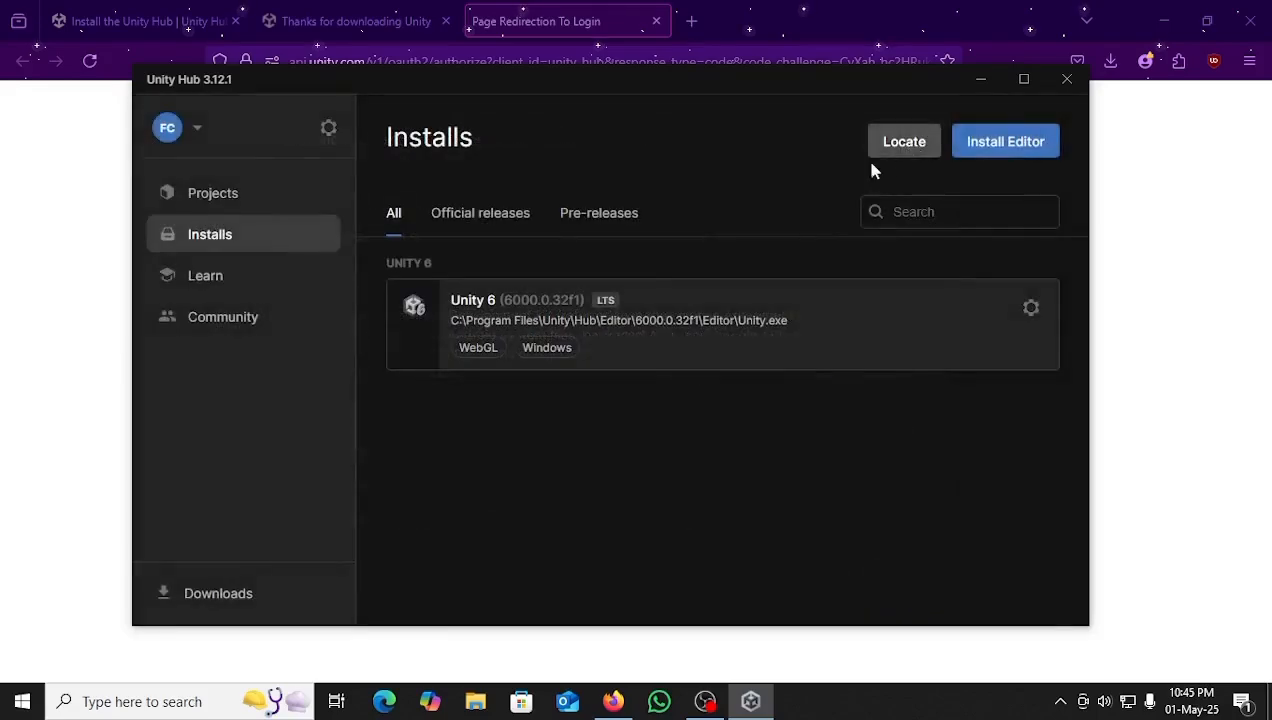
Step: Start a new project from the projects list and check which editor versions are available for it
left_click(258, 200)
left_click(965, 150)
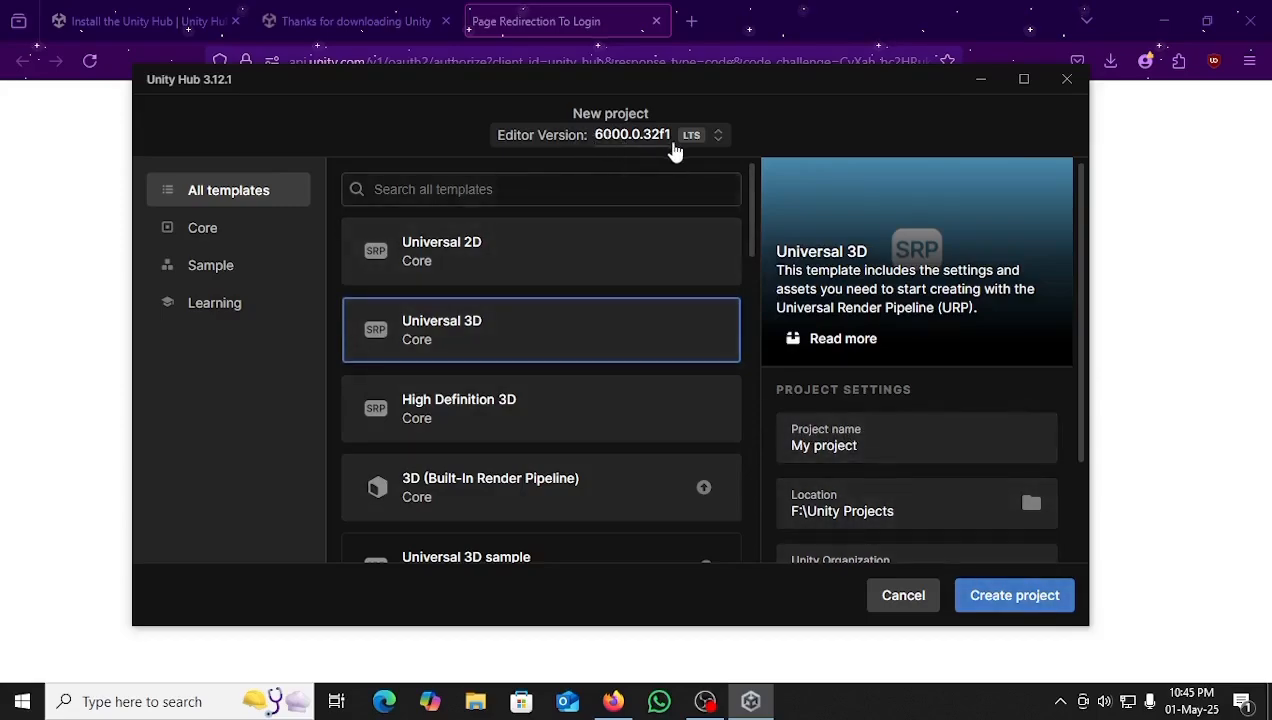
left_click(712, 141)
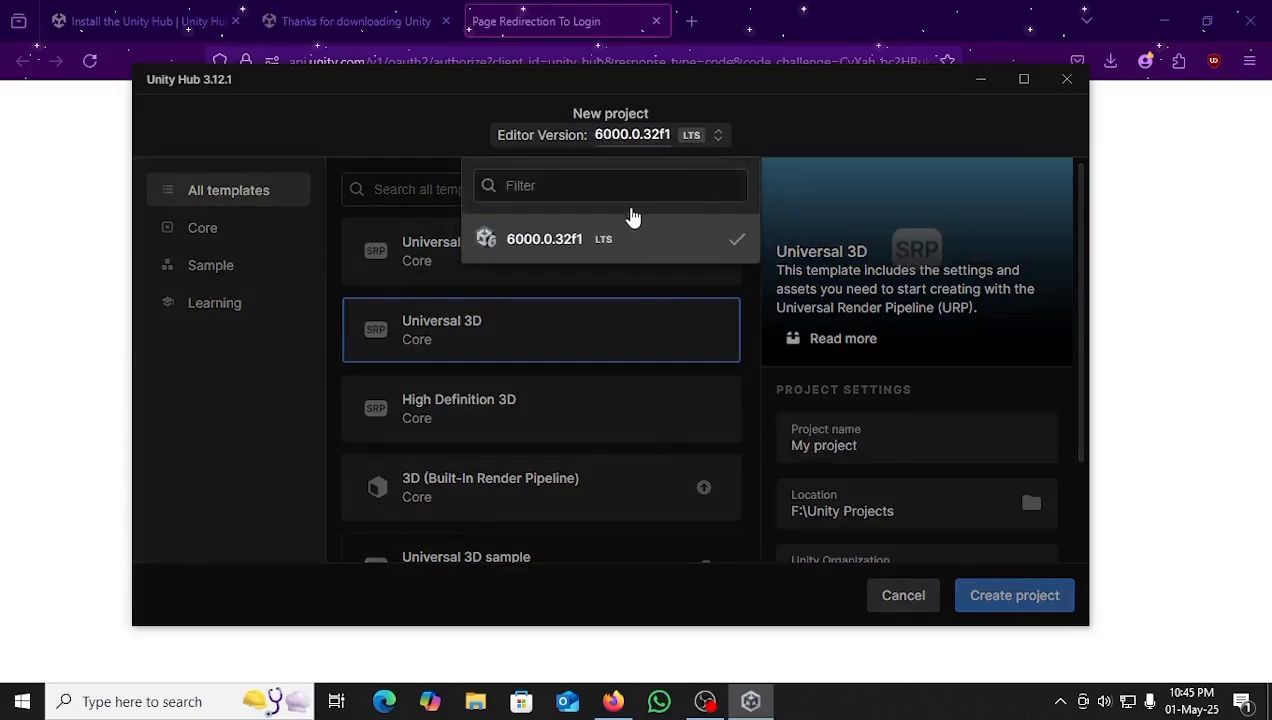
left_click(372, 141)
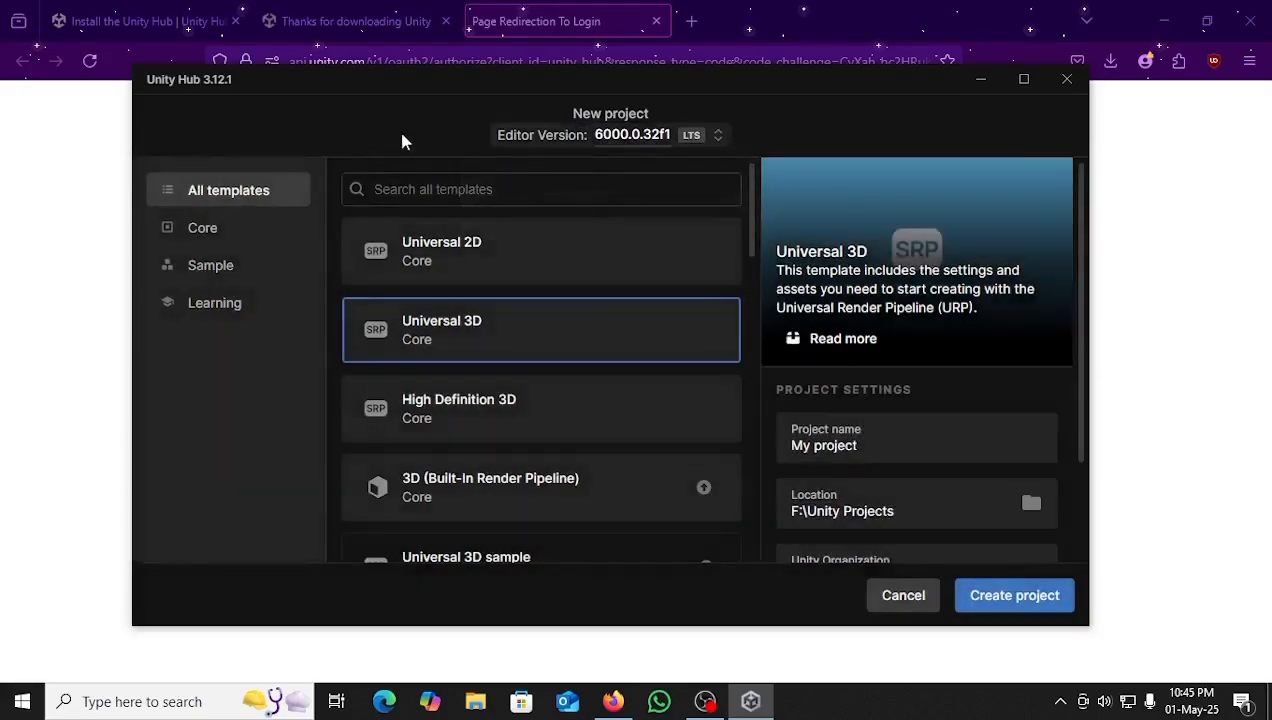